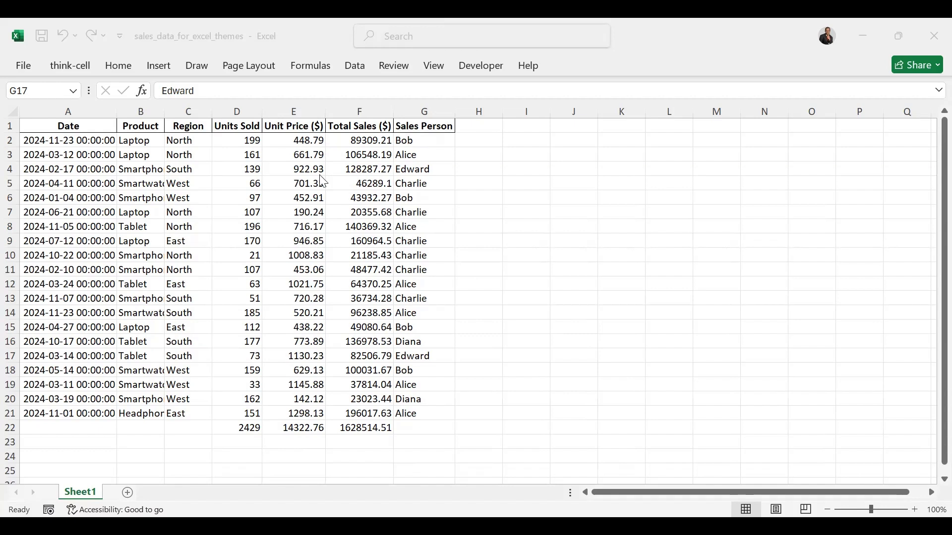
left_click(120, 66)
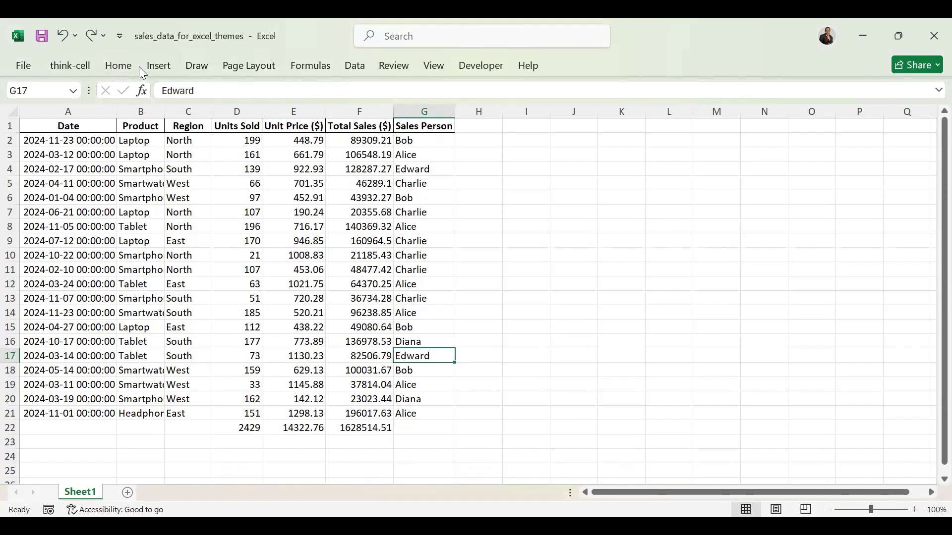
left_click(123, 69)
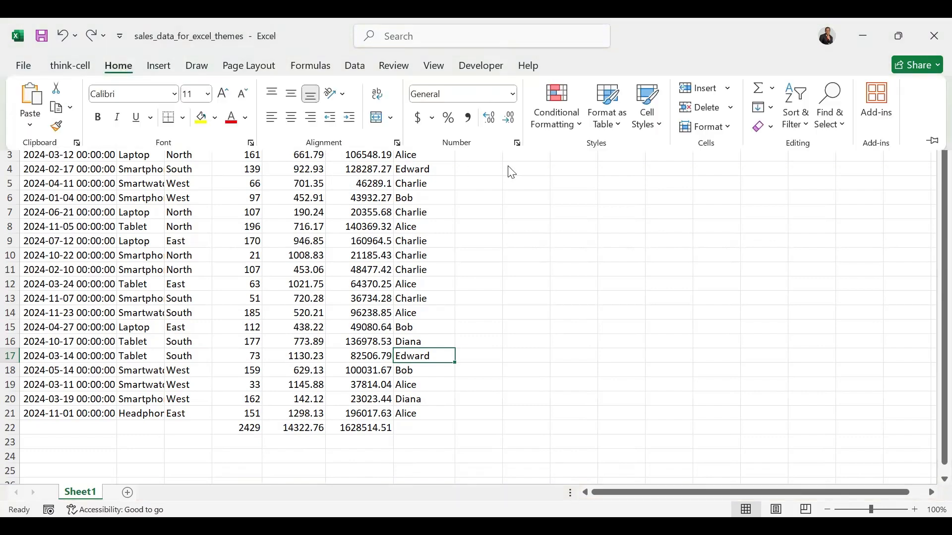
left_click(729, 130)
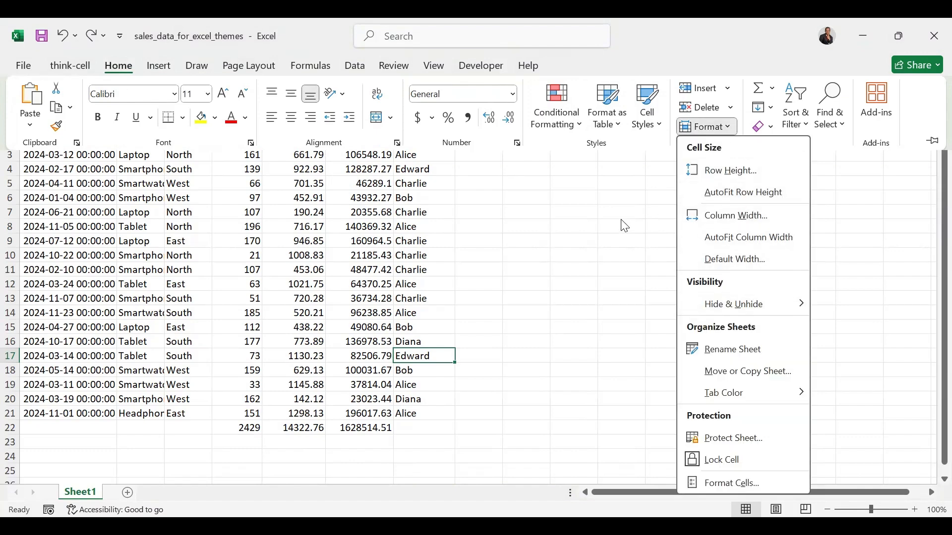
right_click(424, 358)
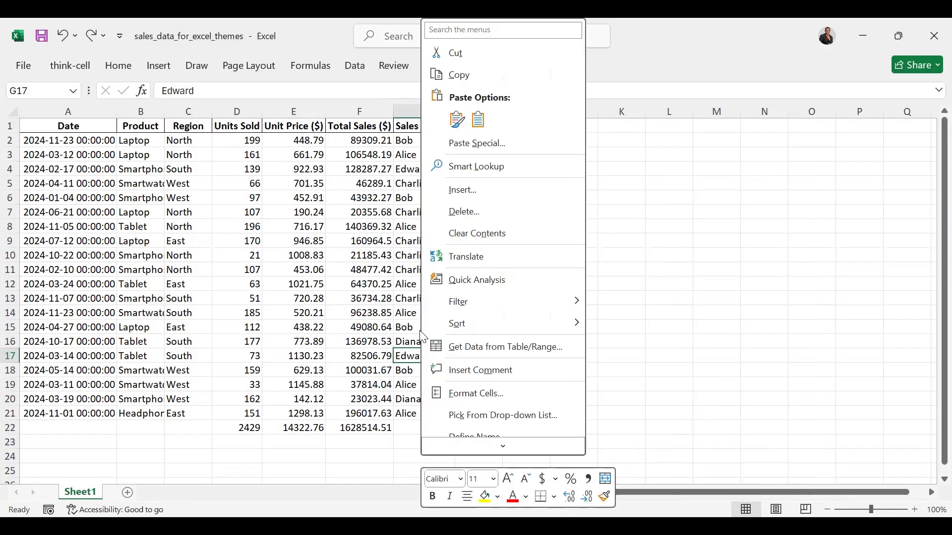
left_click(477, 394)
left_click(653, 144)
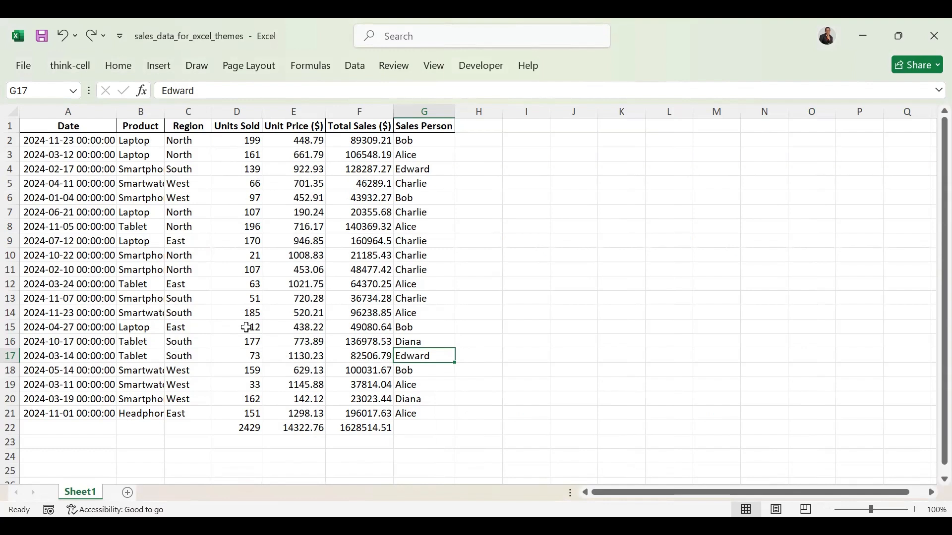
Step: Select cells D15:F20, set their row height to 30, and undo the height change
left_click_drag(247, 328, 342, 399)
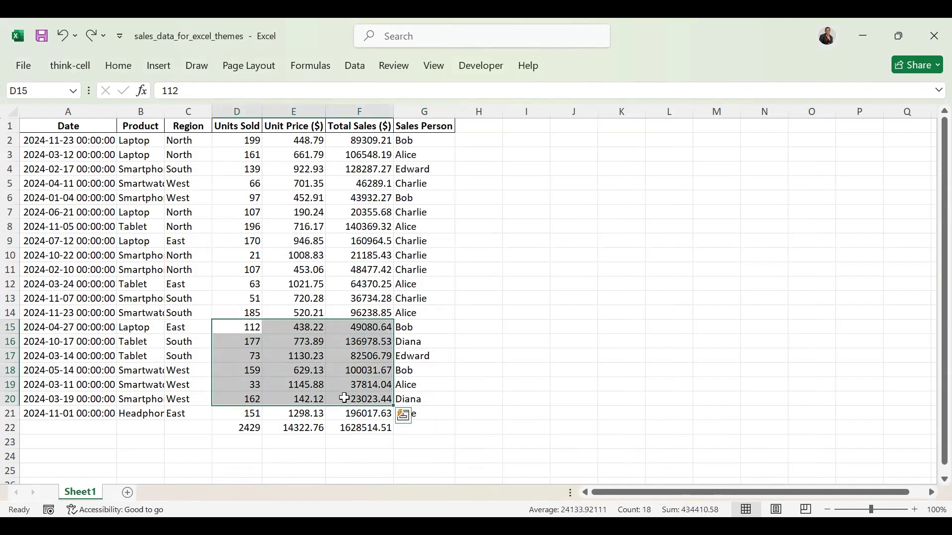
left_click(111, 68)
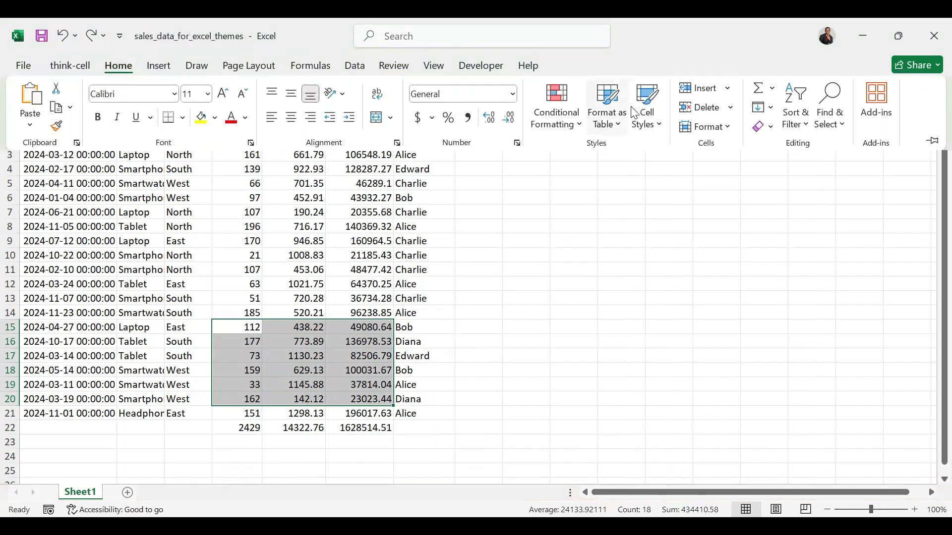
left_click(730, 128)
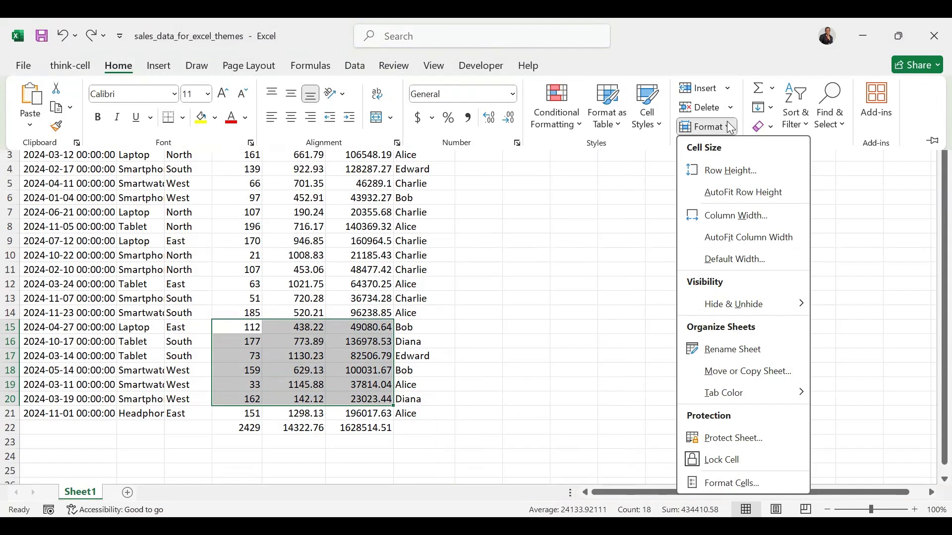
left_click(733, 171)
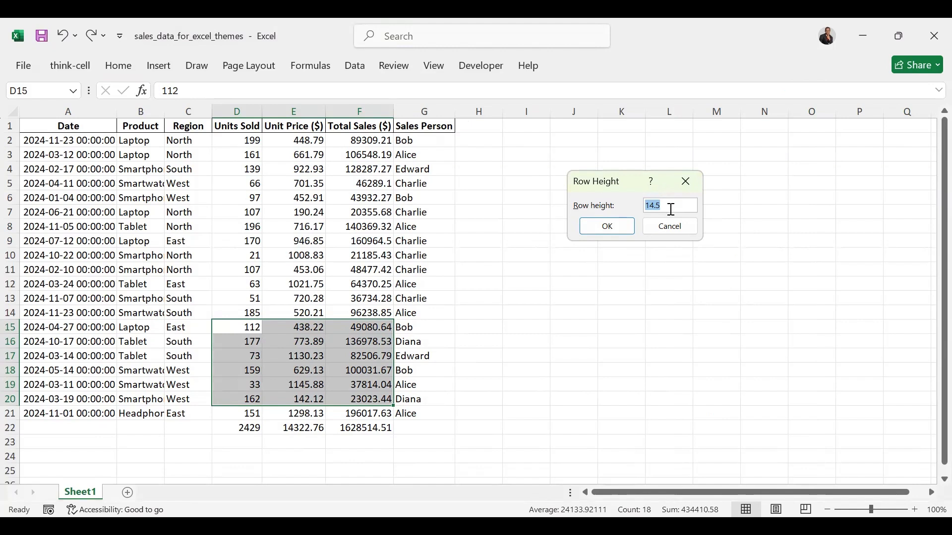
type("30")
key("Return")
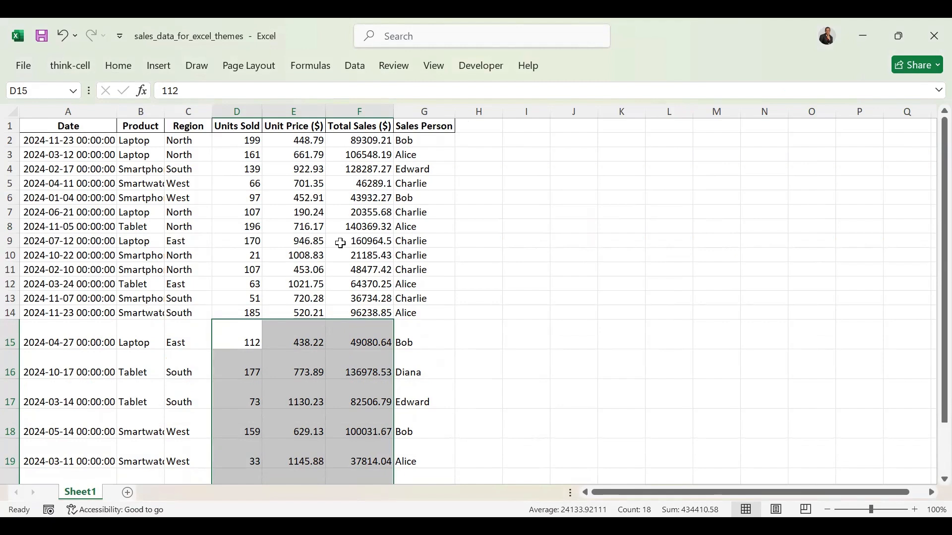
key("ctrl+z")
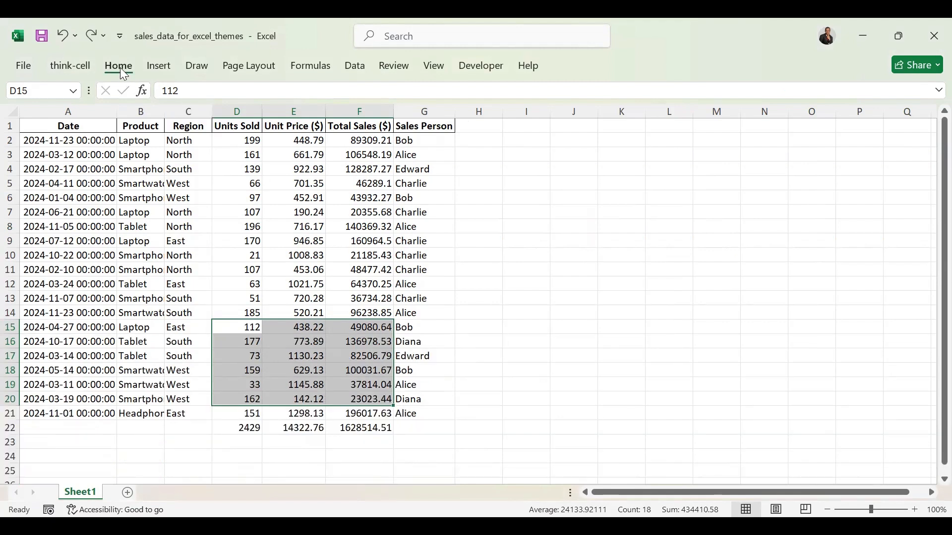
Step: Set the width of columns D to F to 50 and undo the width change
left_click(120, 67)
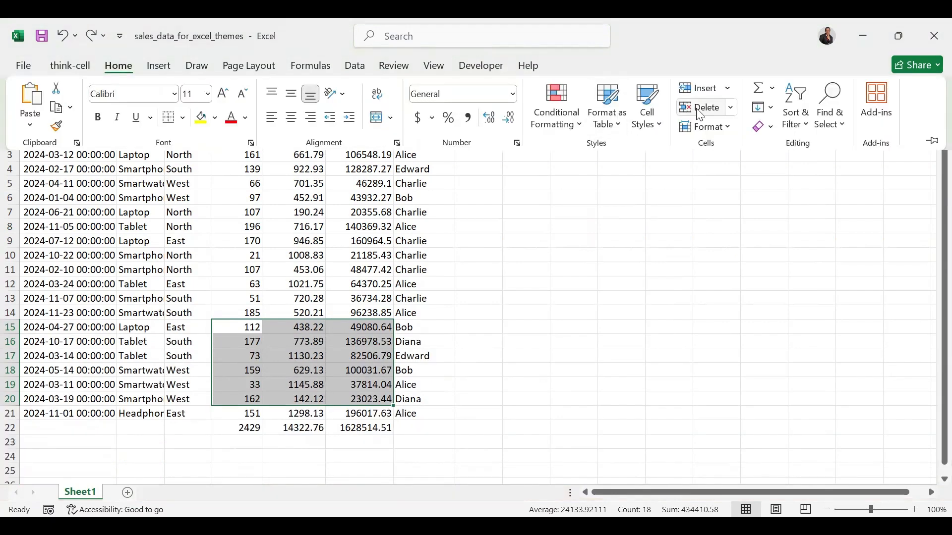
left_click(731, 125)
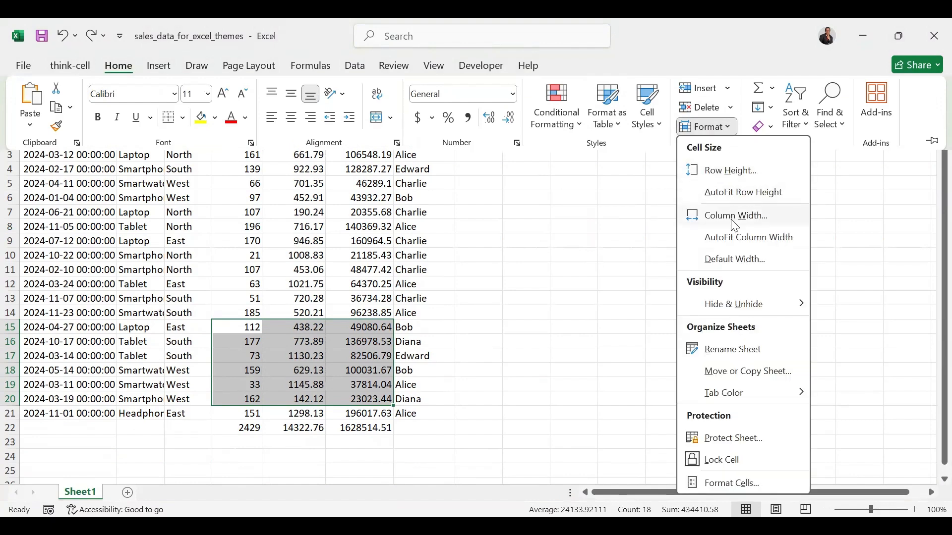
left_click(734, 223)
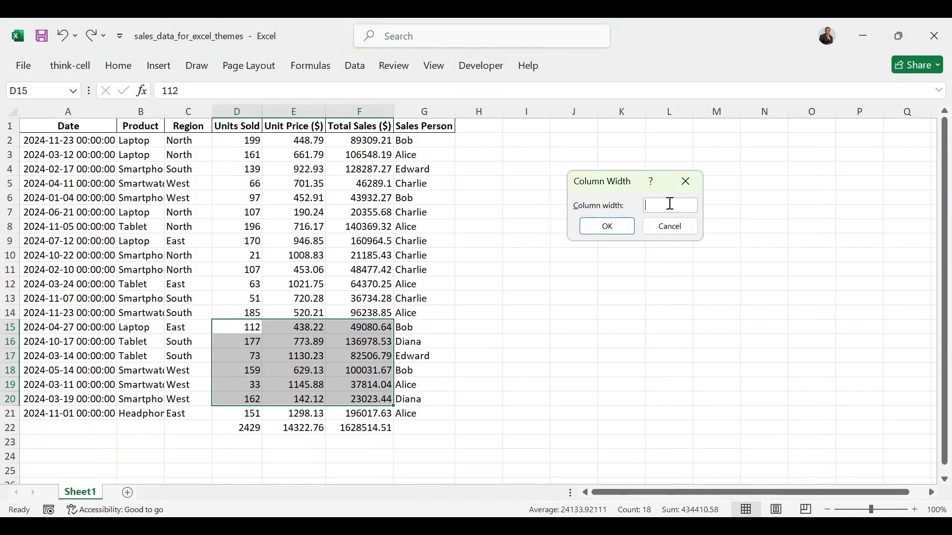
type("50")
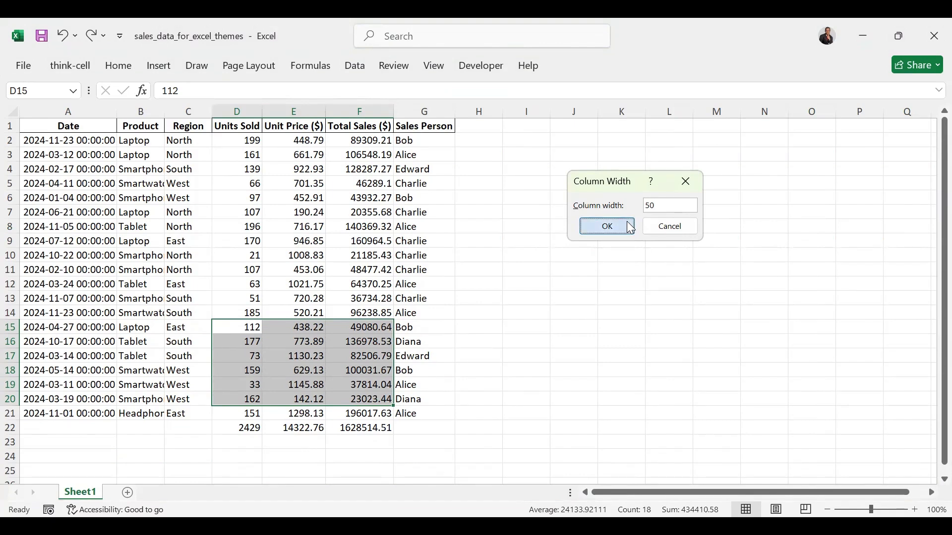
key("Return")
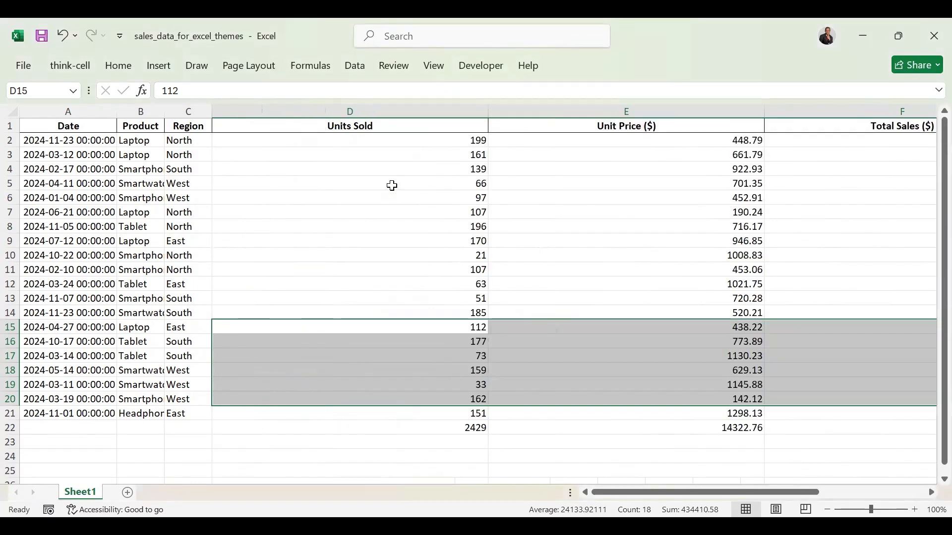
key("ctrl+z")
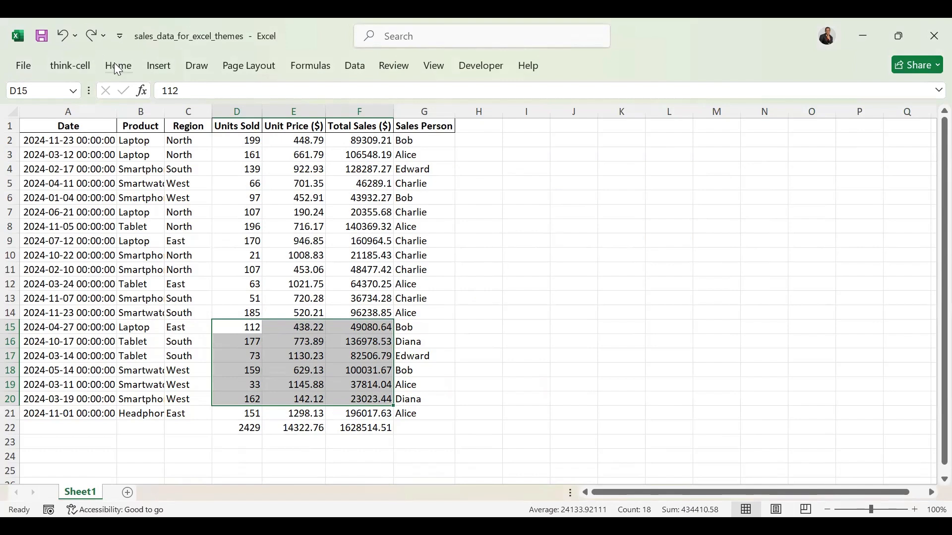
Step: AutoFit the row height of the selected rows 15 to 20
left_click(117, 67)
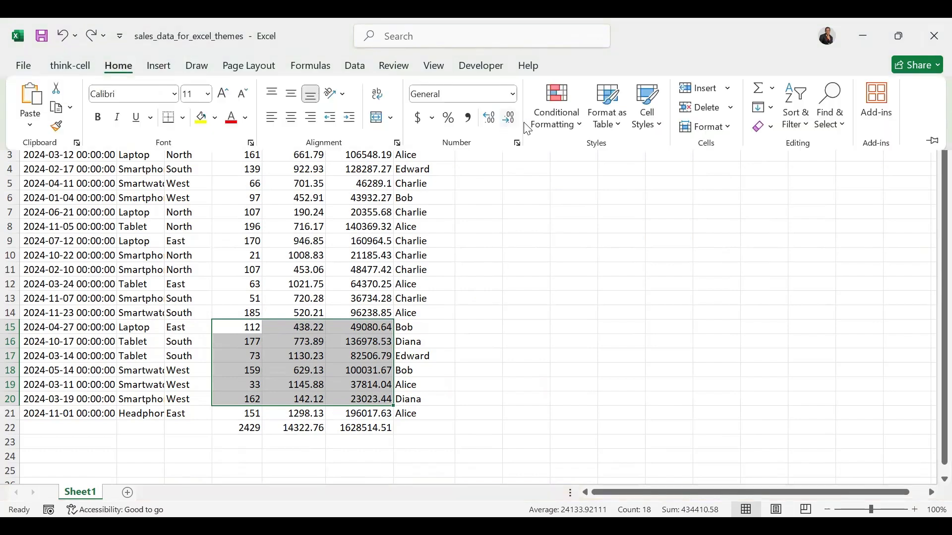
left_click(715, 126)
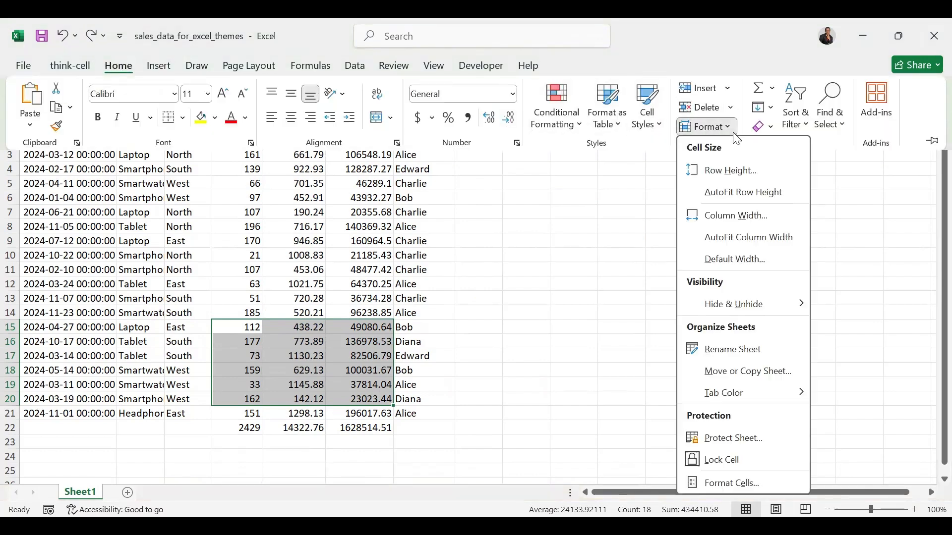
left_click(737, 195)
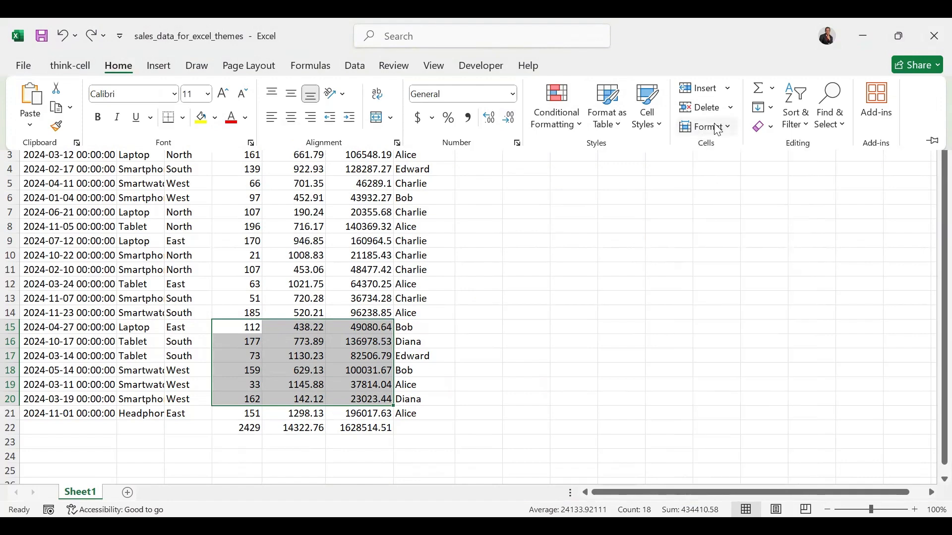
Step: AutoFit columns D to F to the selected cells D15:F20 and undo the column adjustment
left_click(726, 126)
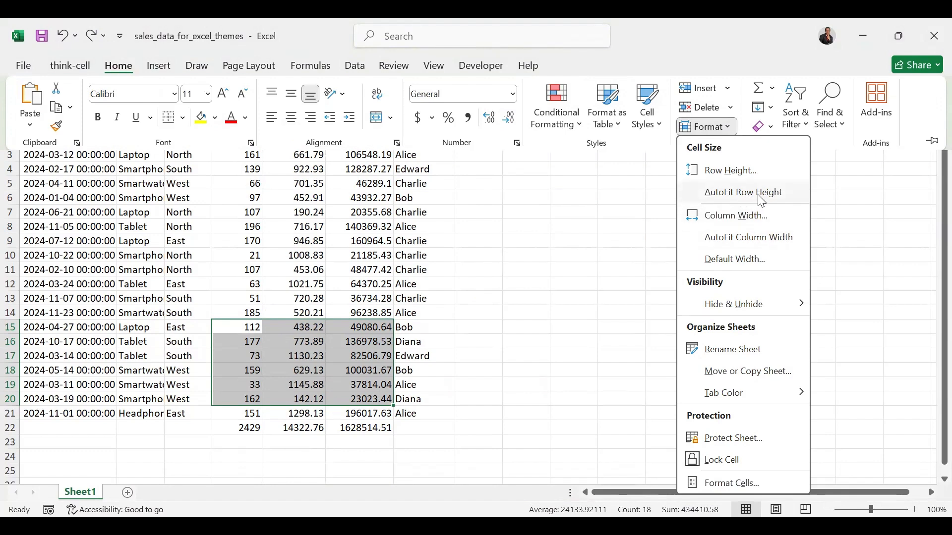
left_click(741, 240)
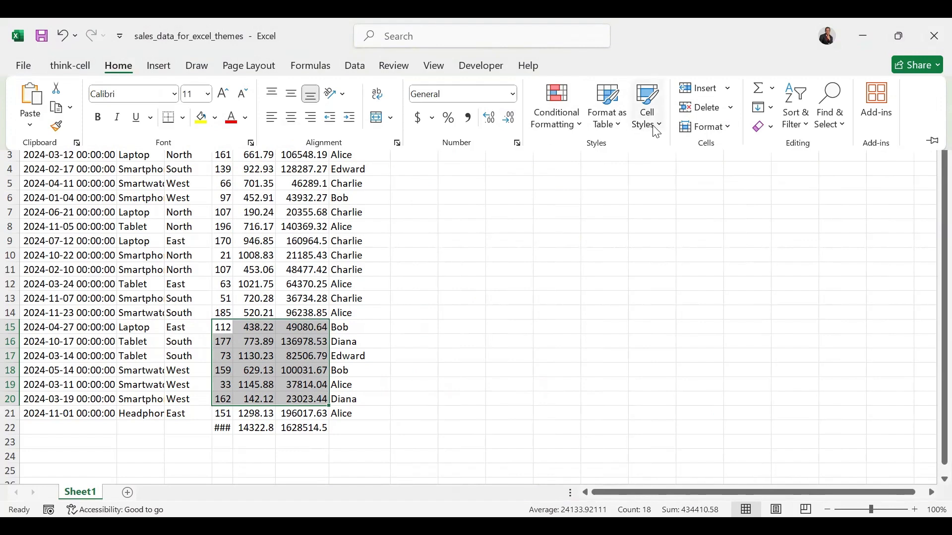
key("ctrl+z")
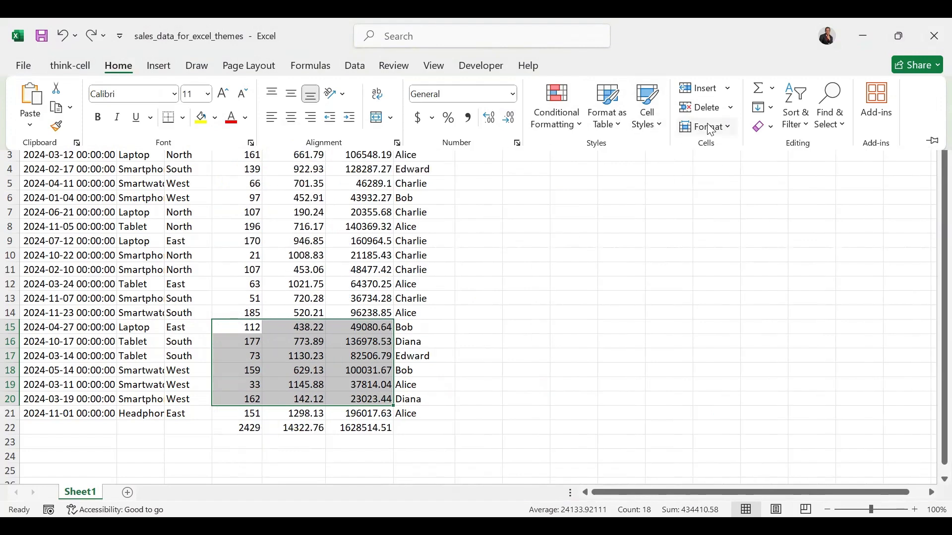
Step: Hide rows 15 to 20 of the sales data
left_click(727, 129)
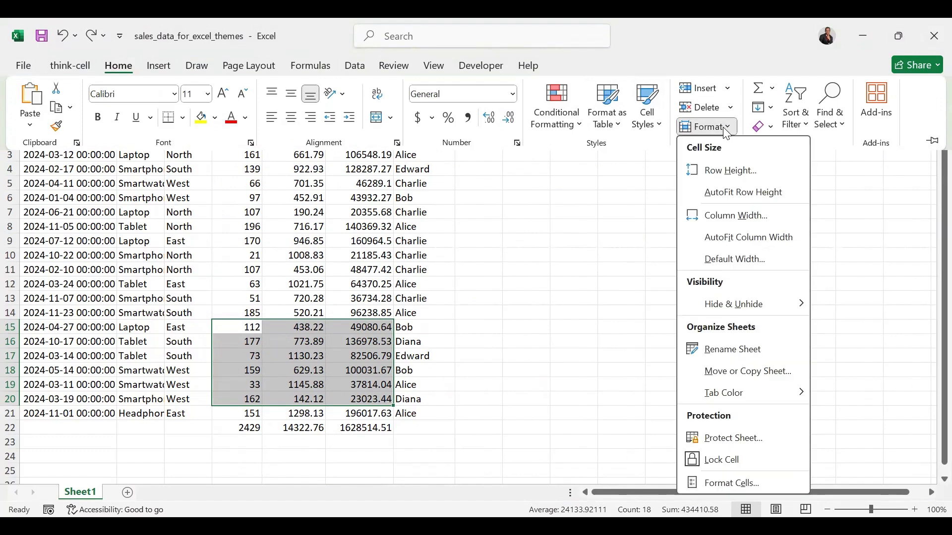
mouse_move(765, 304)
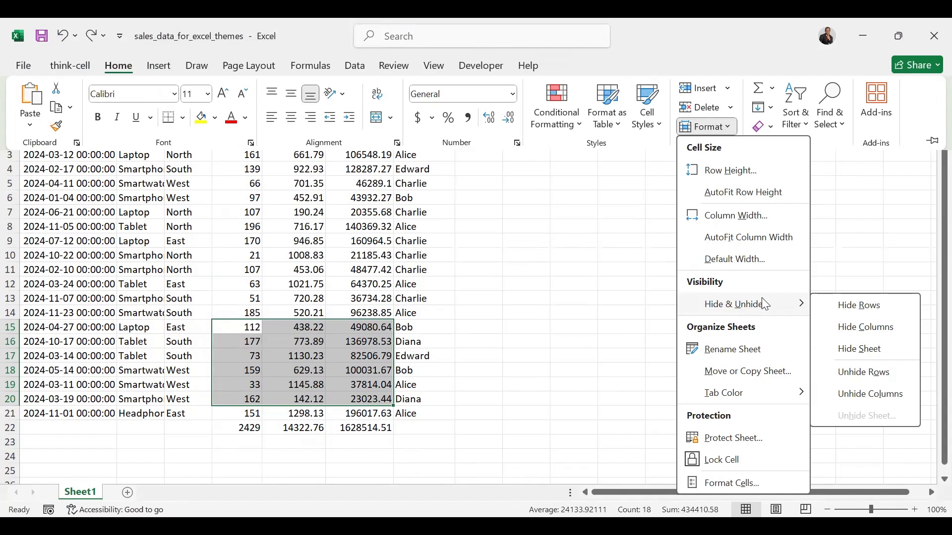
left_click(850, 309)
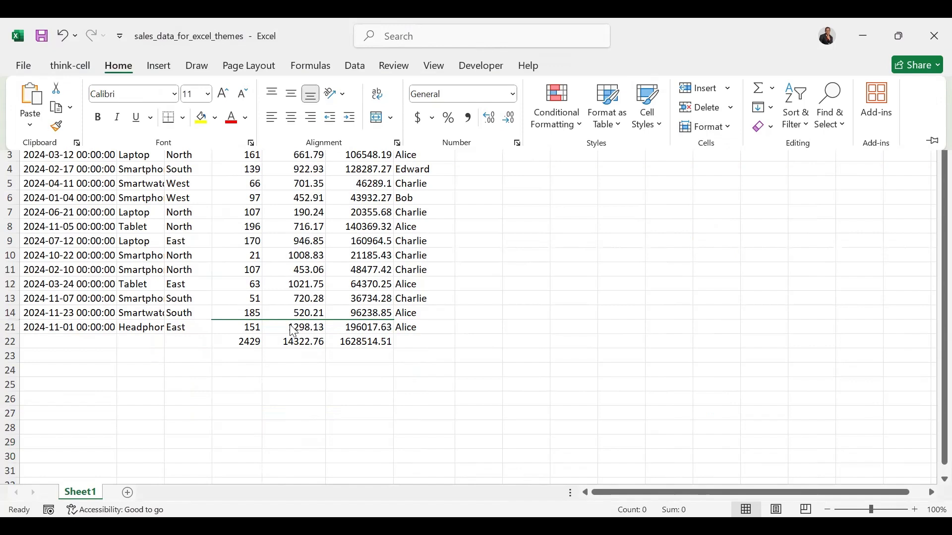
Step: Unhide rows 20 up to 15 one at a time at the boundary below row 14
left_click(14, 320)
left_click(14, 319)
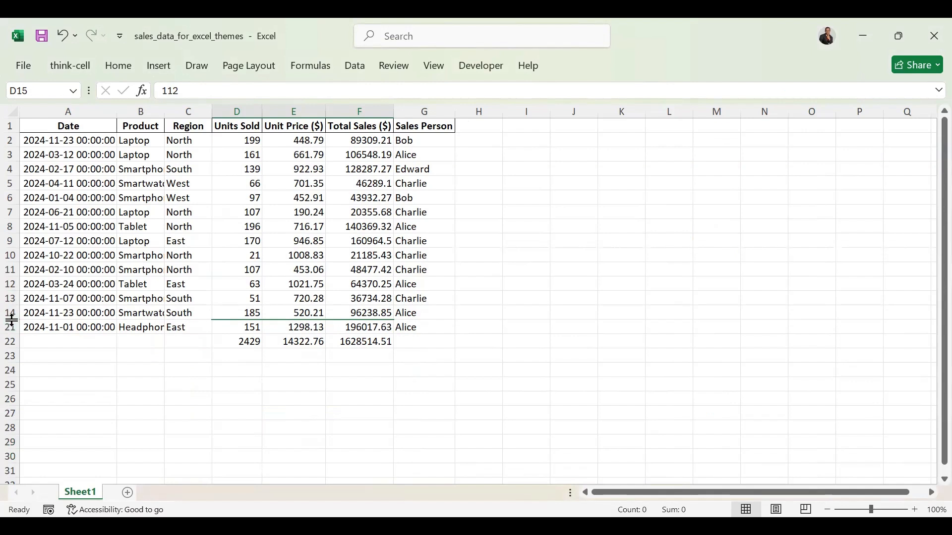
double_click(12, 321)
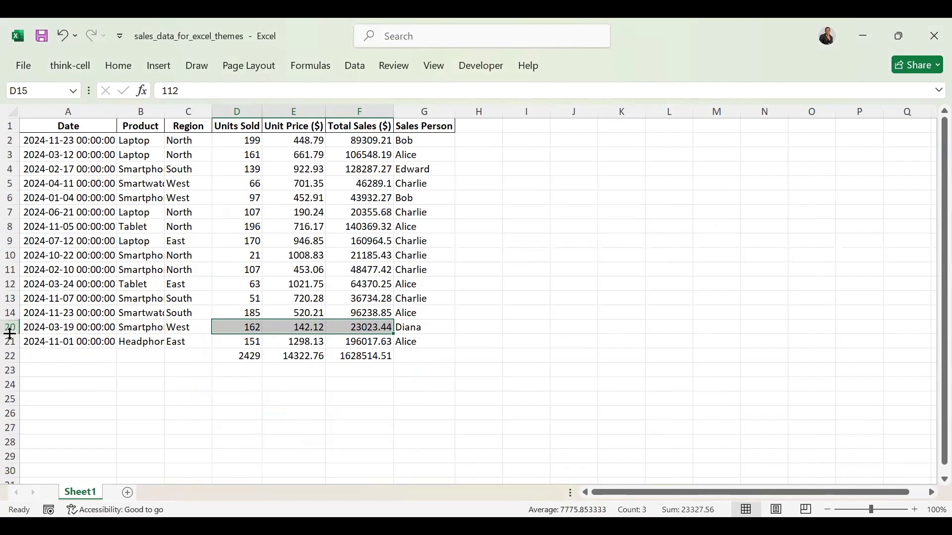
double_click(10, 319)
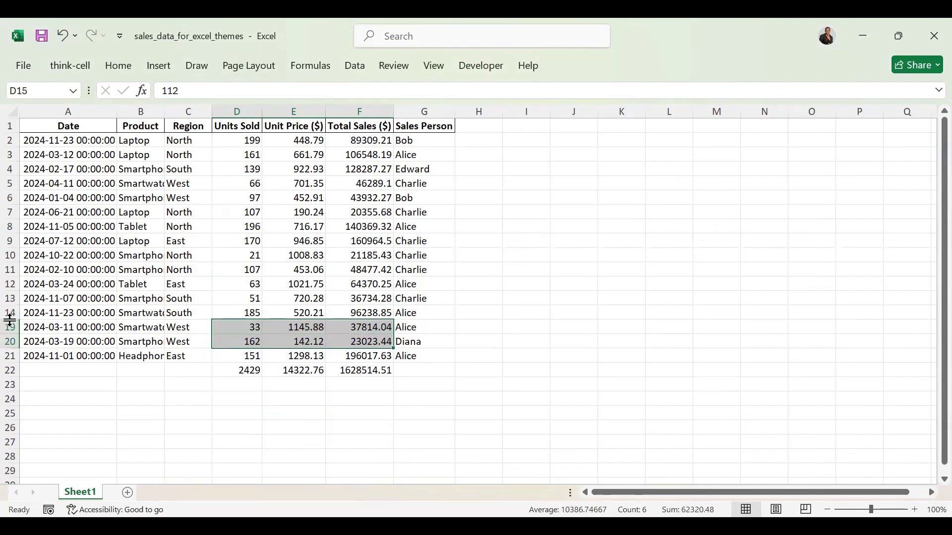
double_click(10, 320)
double_click(10, 320)
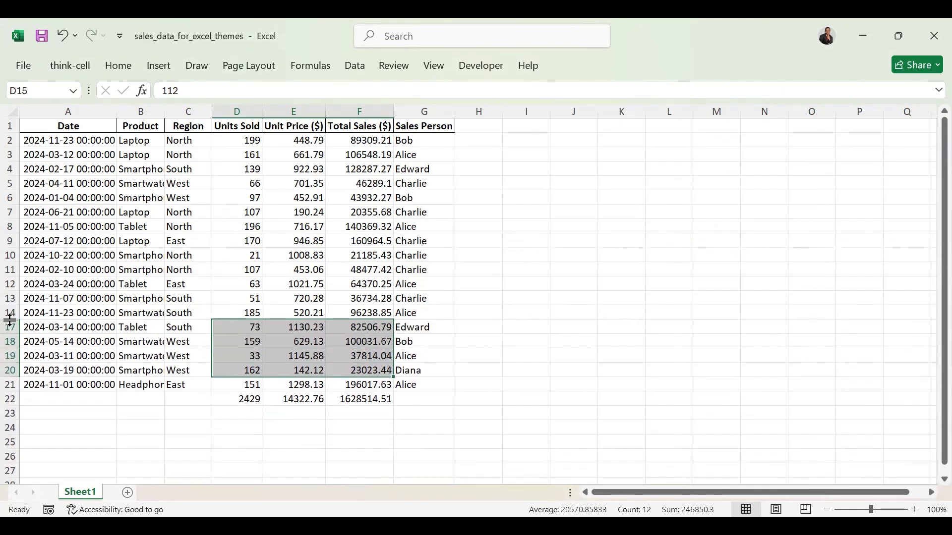
double_click(10, 320)
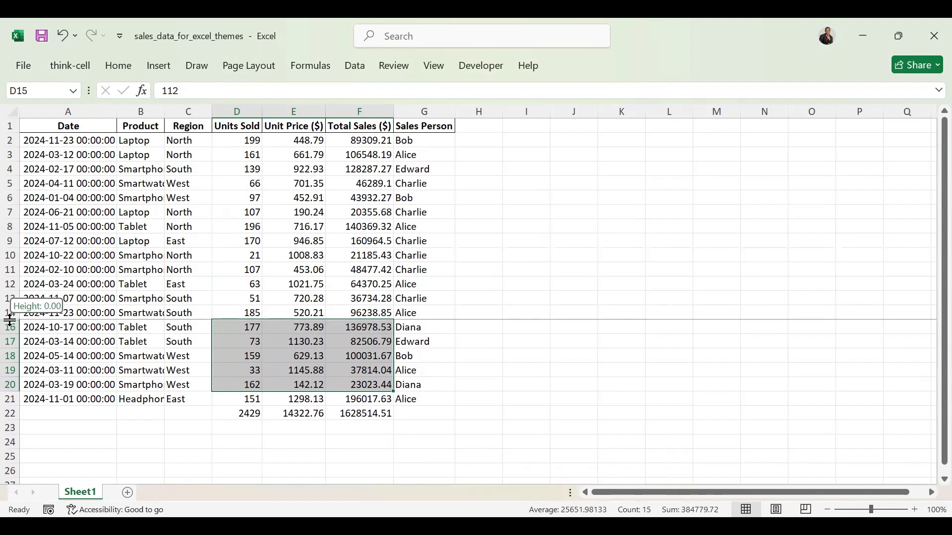
double_click(10, 320)
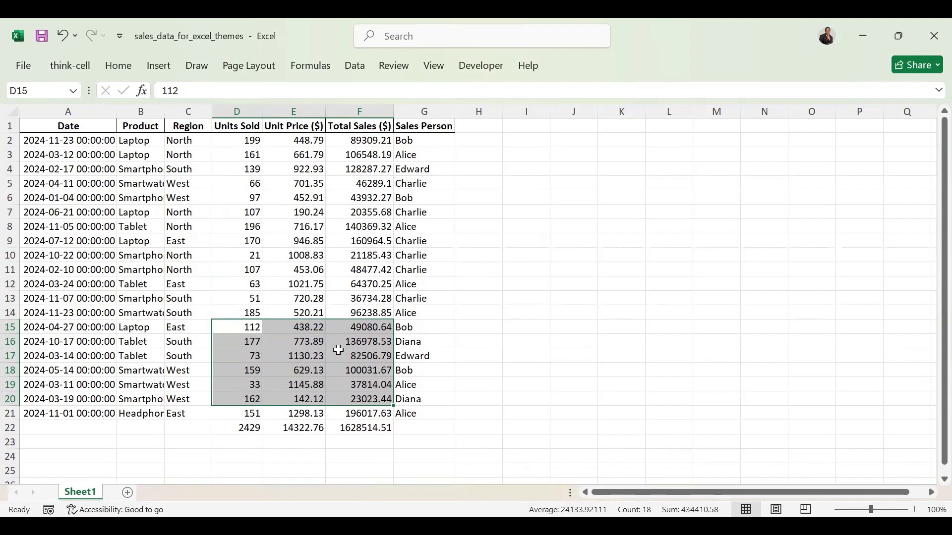
Step: Apply the Currency number format to the selected cells D15:F20 and undo the format change
right_click(340, 356)
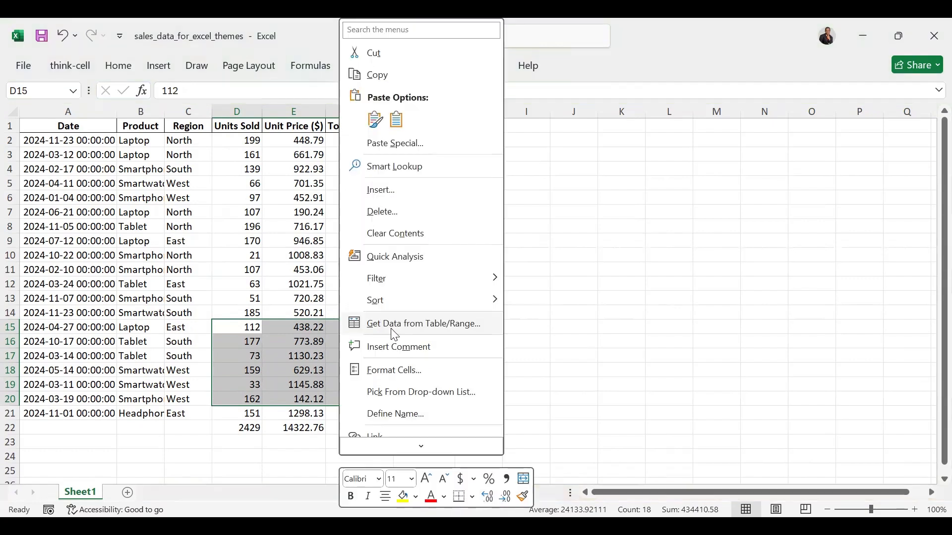
left_click(403, 374)
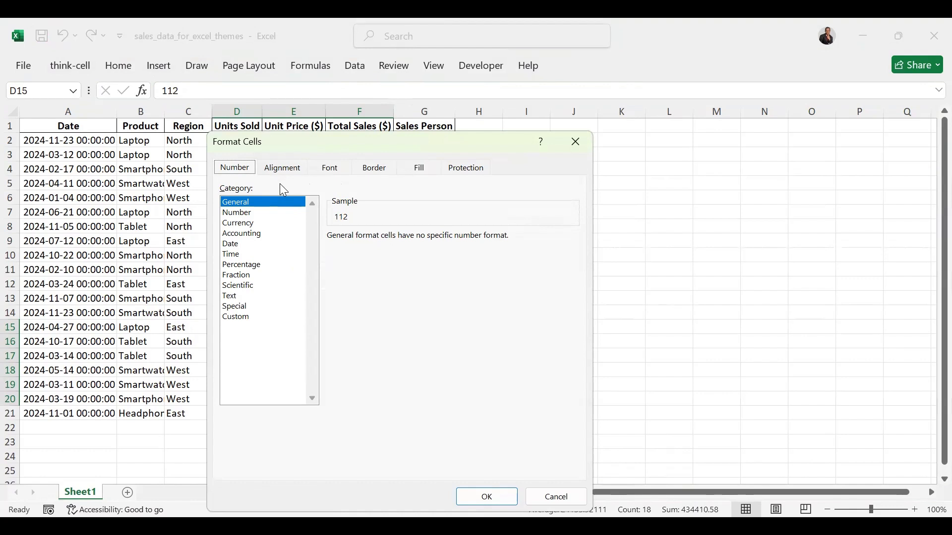
left_click(268, 224)
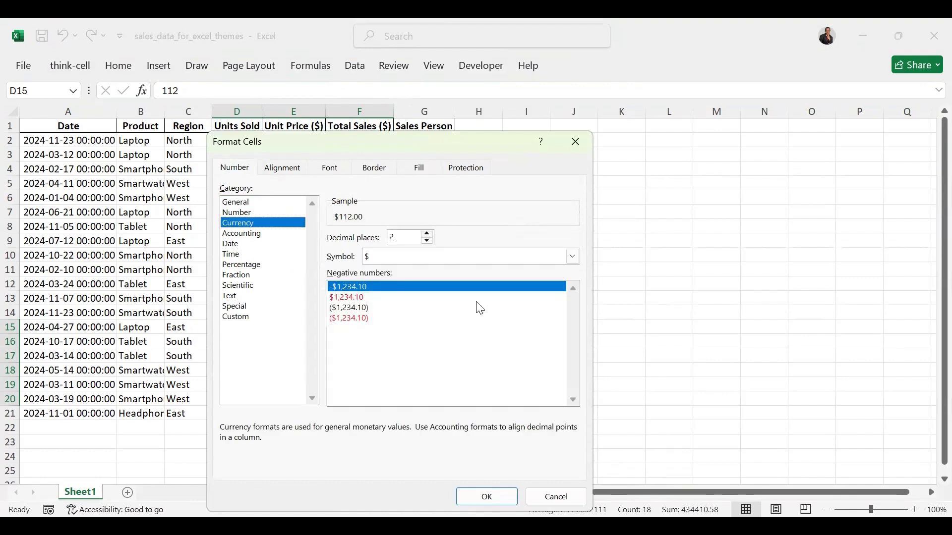
left_click(483, 498)
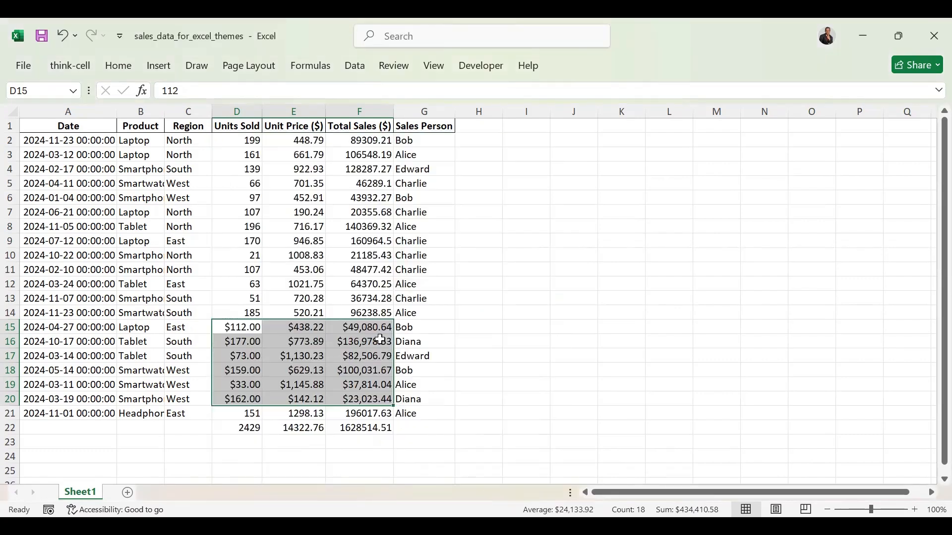
key("ctrl+z")
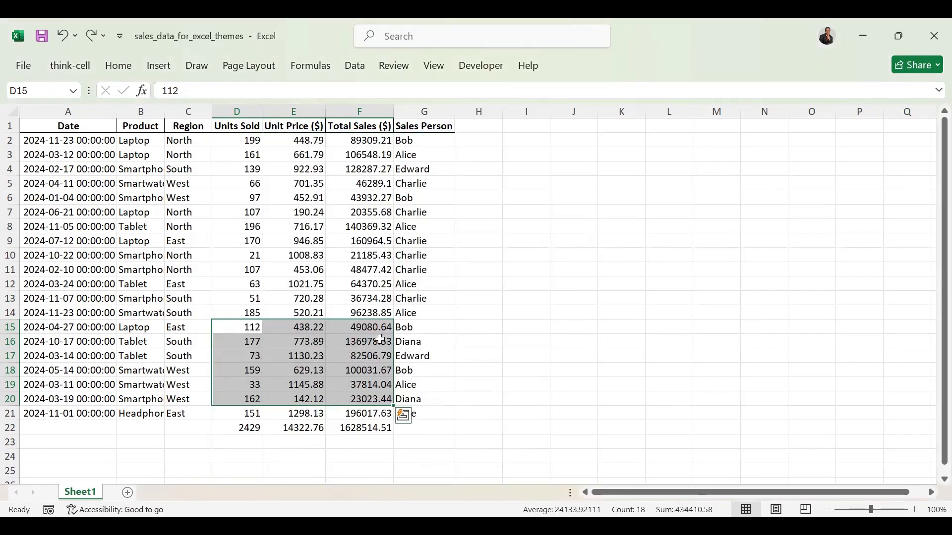
Step: Align cells D15:F20 horizontally to Left (Indent) and vertically to Distributed, and undo the alignment change
right_click(355, 372)
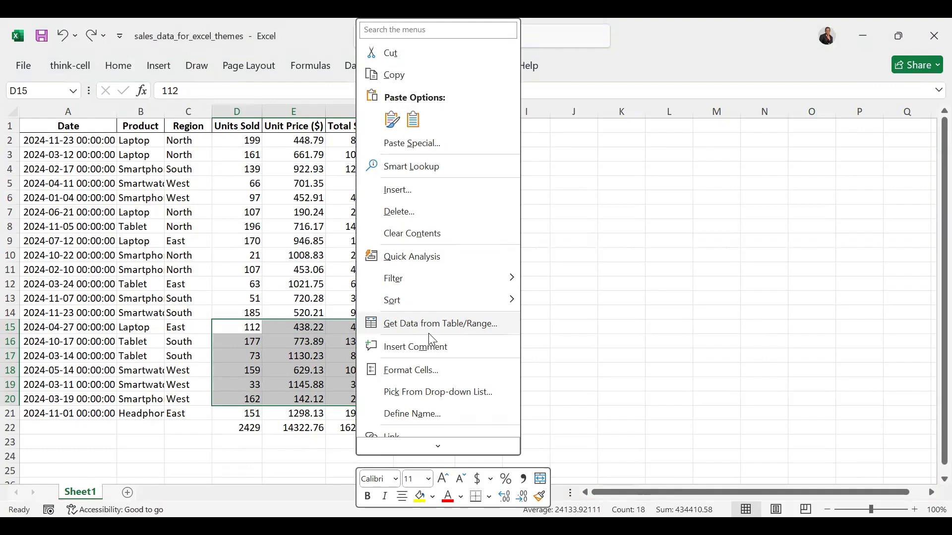
left_click(425, 375)
left_click(305, 168)
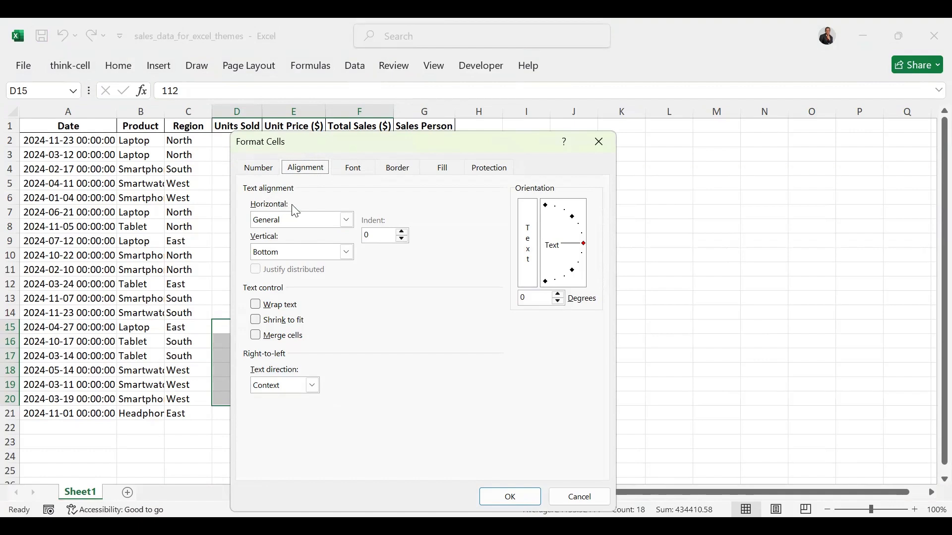
left_click(346, 224)
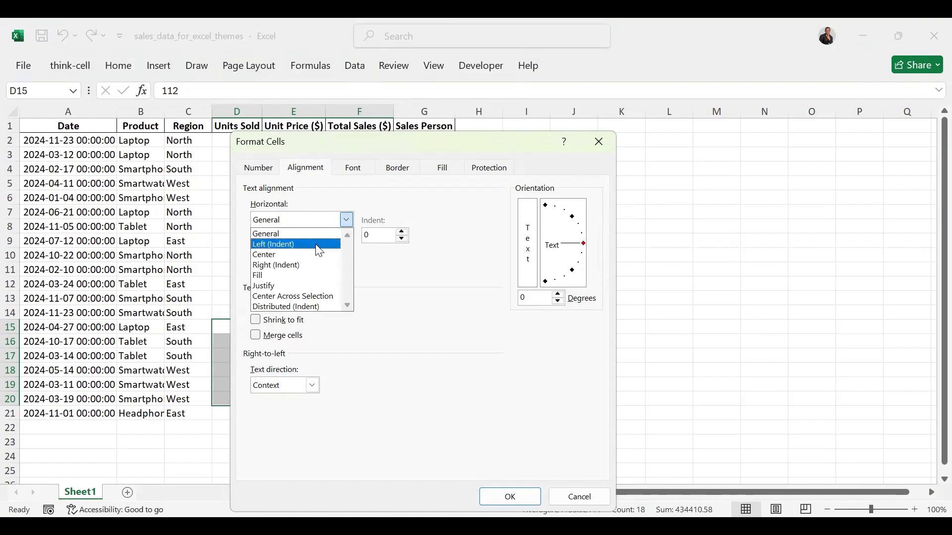
left_click(317, 244)
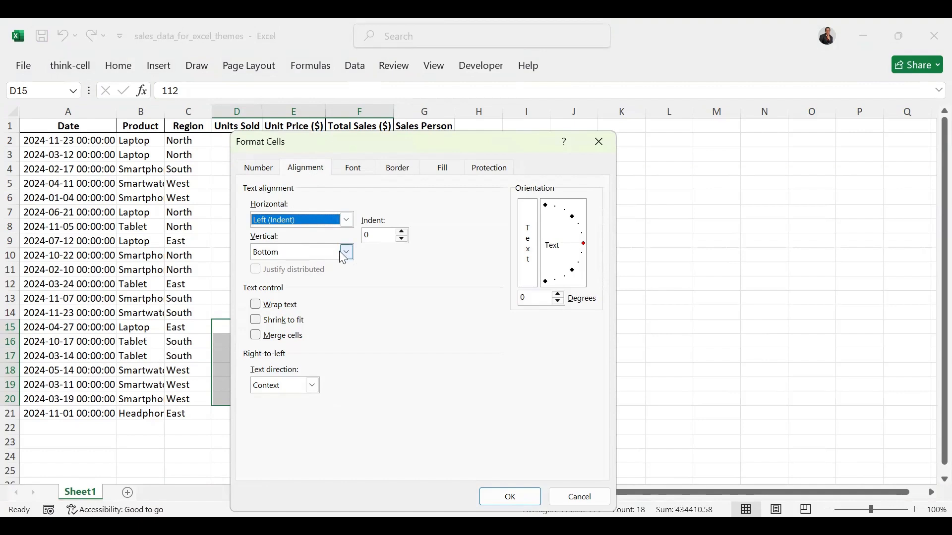
left_click(347, 255)
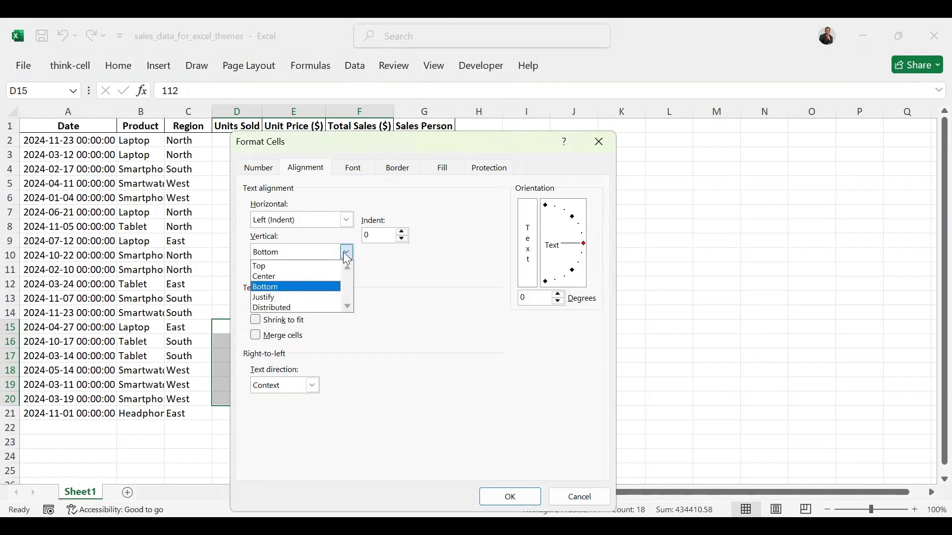
left_click(293, 306)
left_click(509, 498)
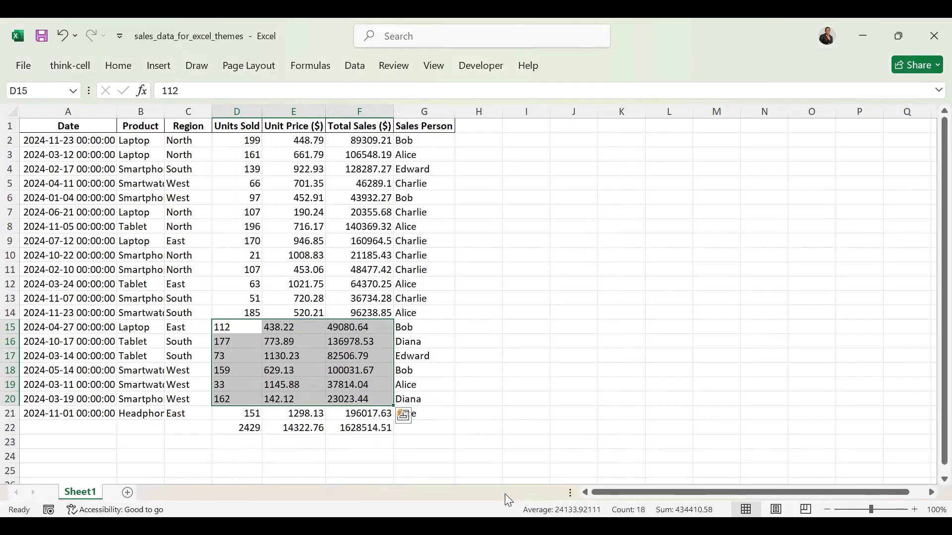
key("ctrl+z")
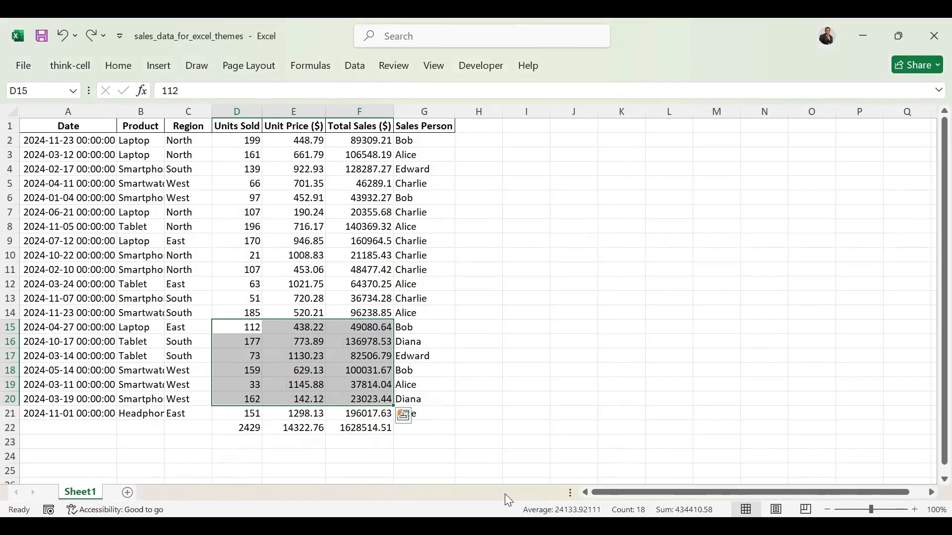
Step: Set the font of cells D15:F20 to Aptos, Bold, size 24 in the cell formatting options
right_click(364, 363)
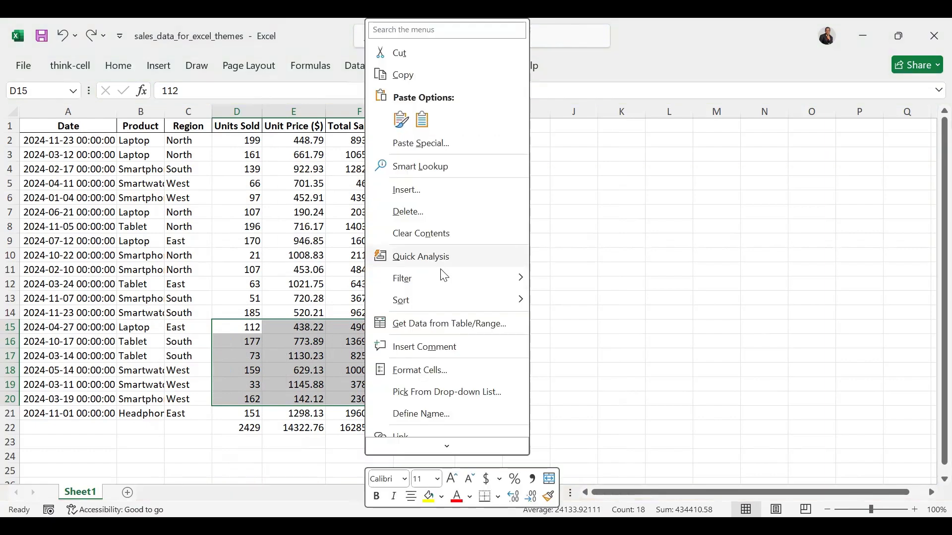
left_click(437, 379)
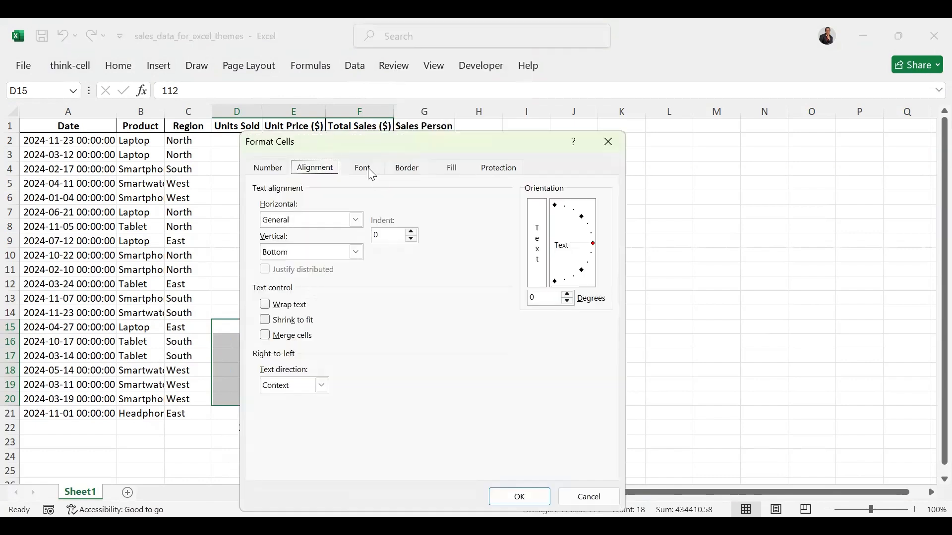
left_click(371, 173)
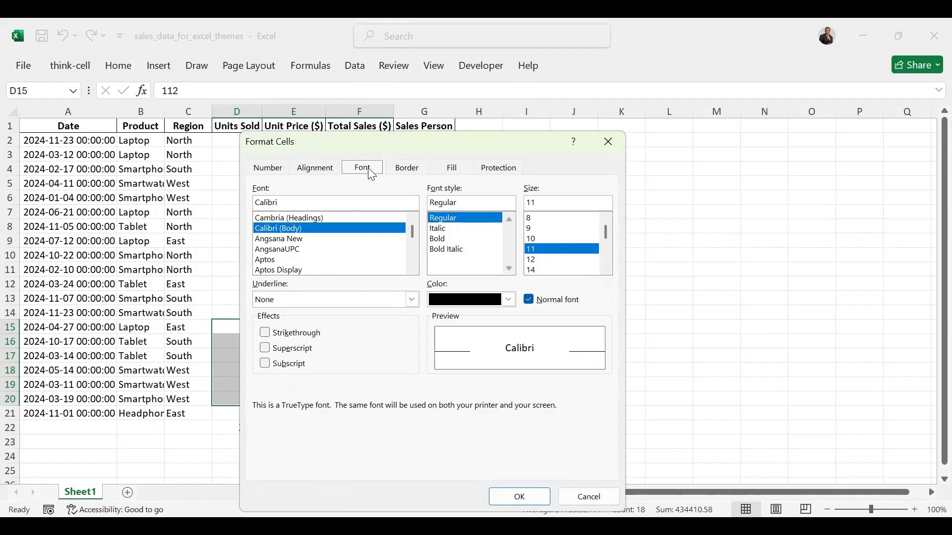
left_click(271, 260)
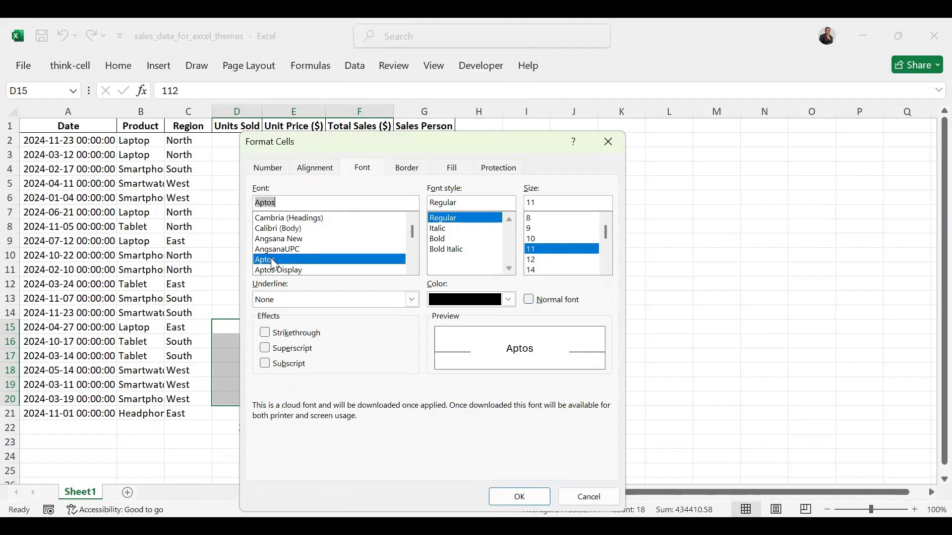
left_click(444, 238)
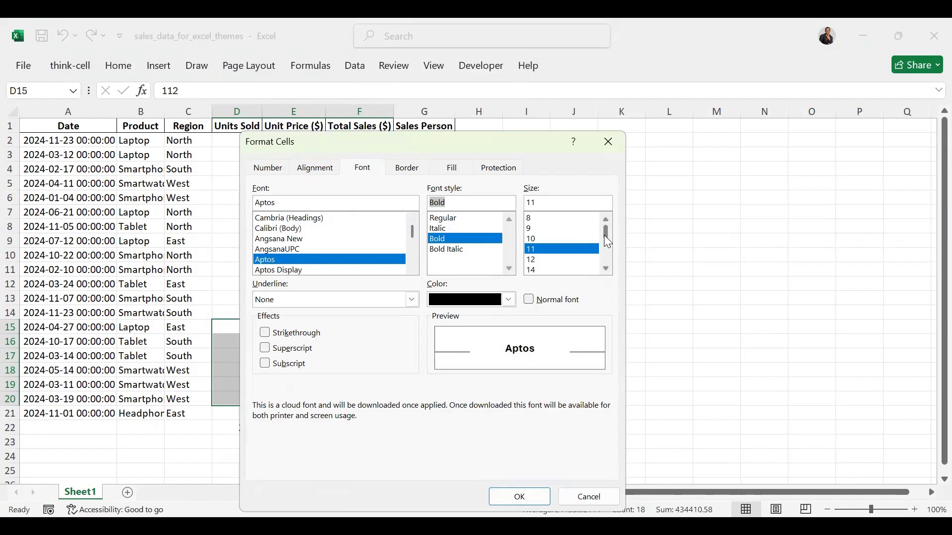
left_click_drag(607, 232, 606, 243)
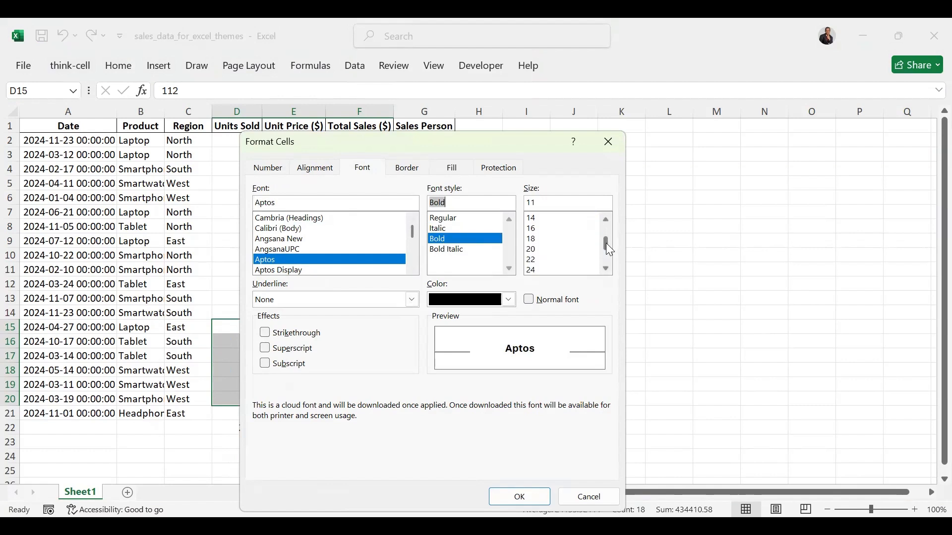
left_click(555, 268)
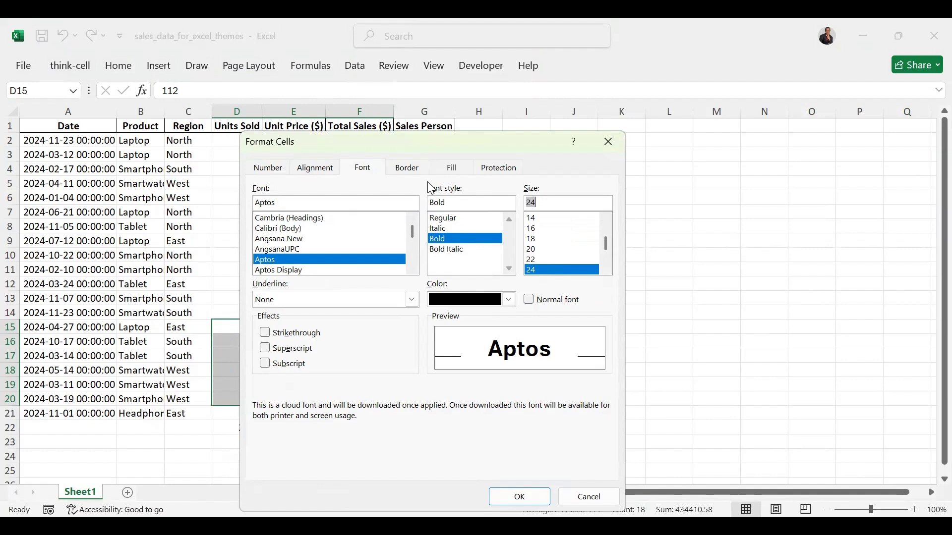
Step: Add a red background fill and an outline border to cells D15:F20, apply the formatting and undo it
left_click(449, 168)
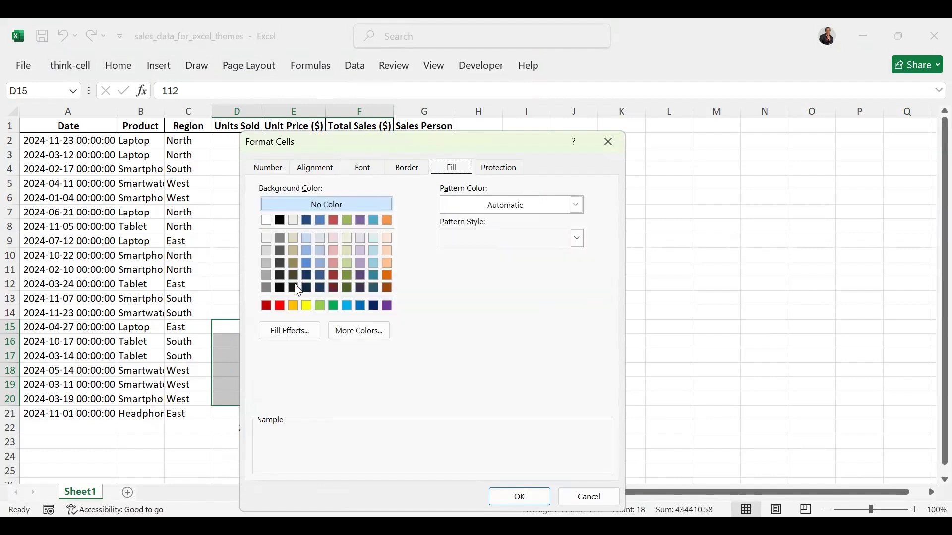
left_click(280, 306)
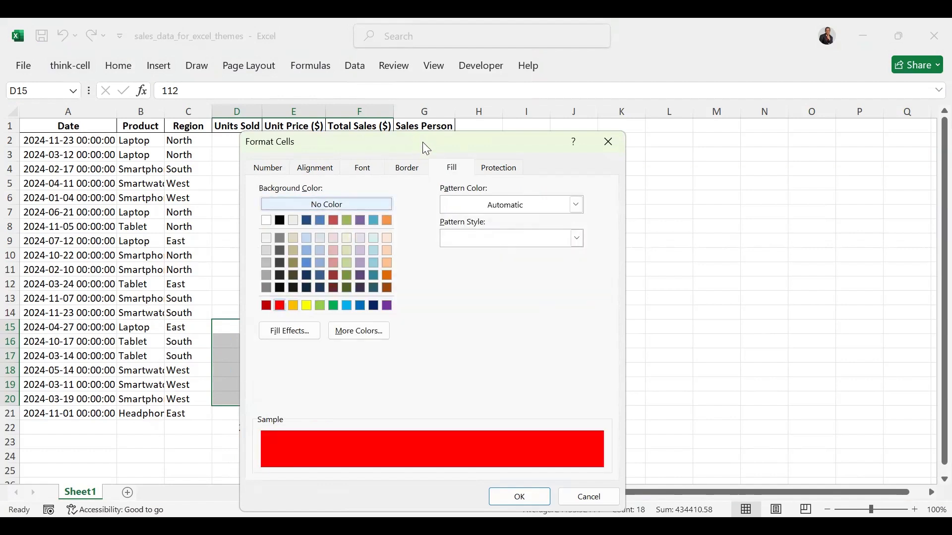
left_click(416, 166)
left_click(458, 215)
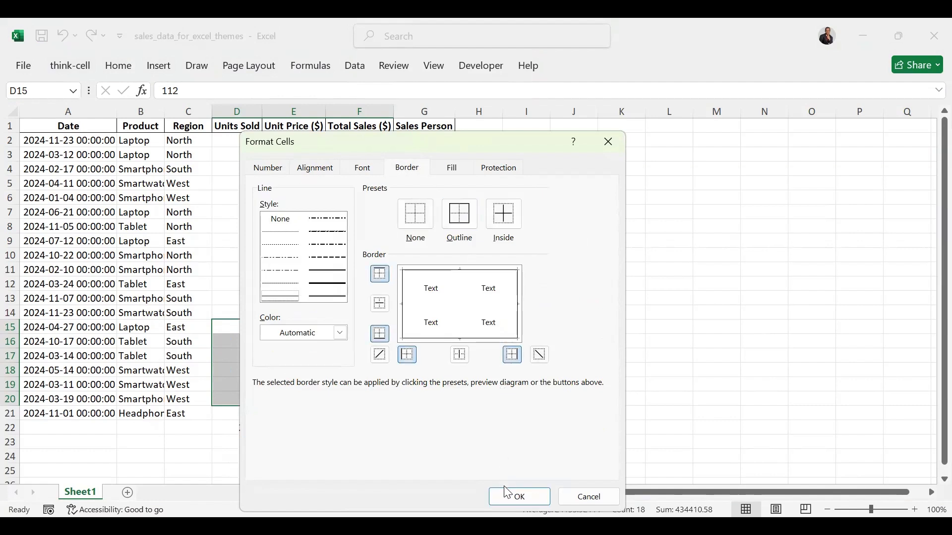
left_click(509, 497)
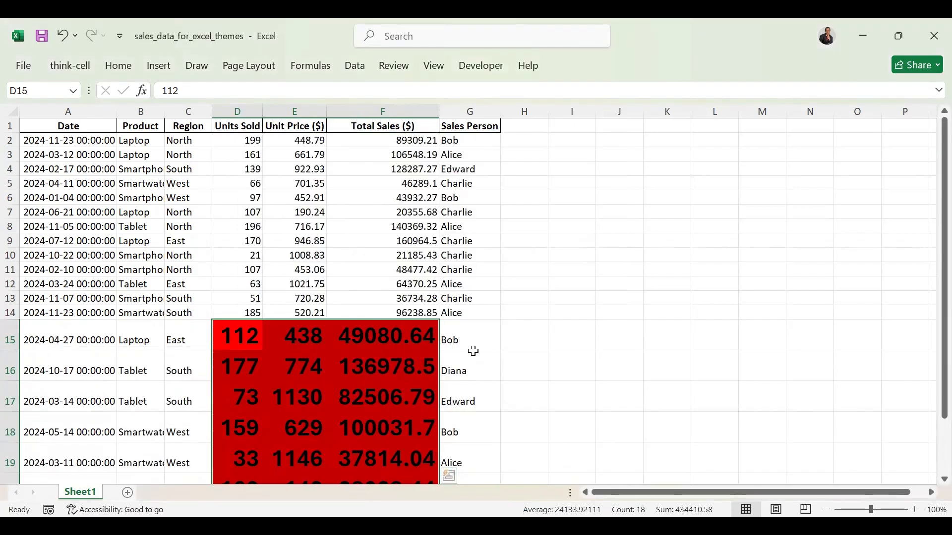
key("ctrl+z")
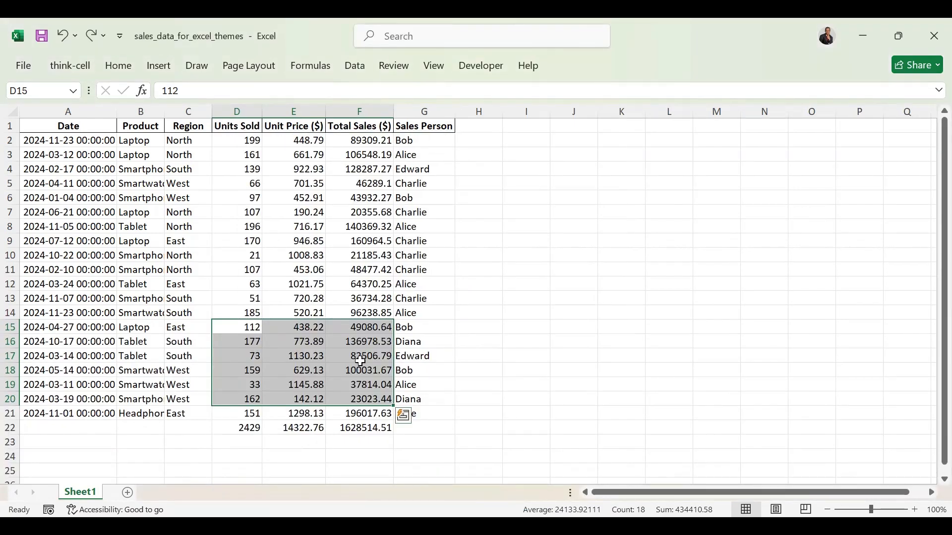
Step: Apply the Strikethrough and Superscript font effects to cells D15:F20 and undo them
right_click(360, 361)
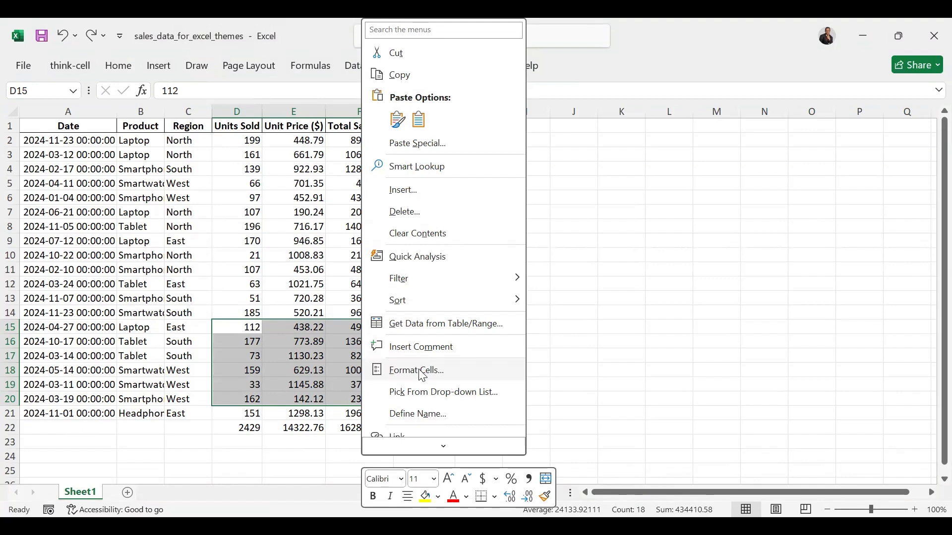
left_click(422, 375)
left_click(349, 169)
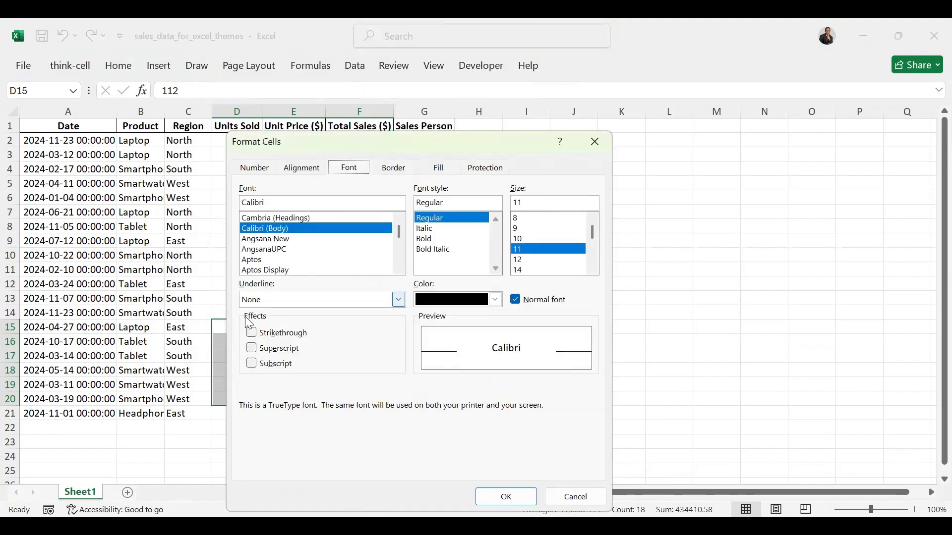
left_click(252, 332)
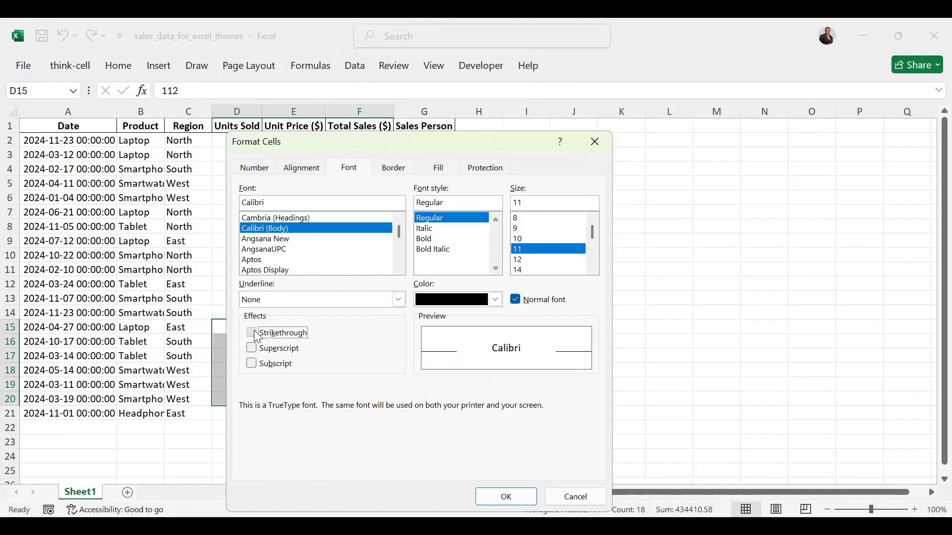
left_click(252, 348)
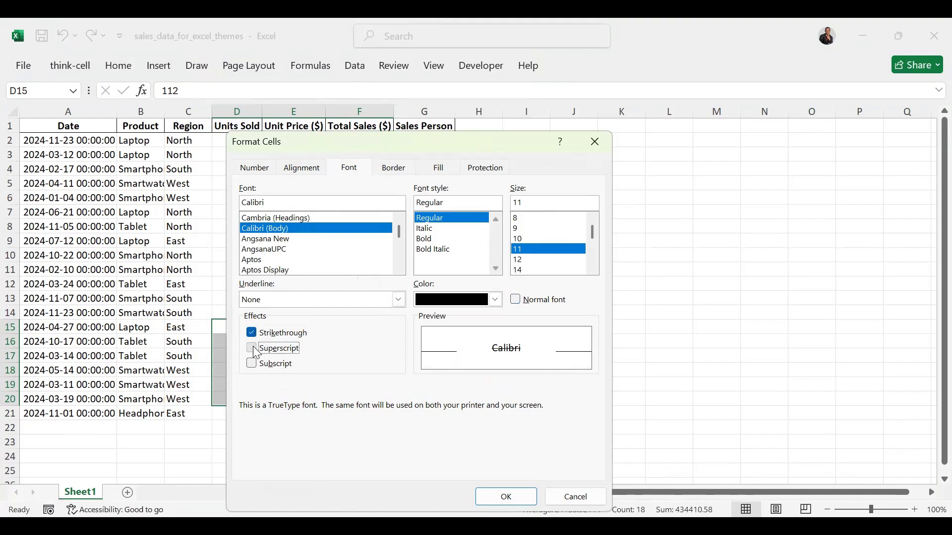
left_click(506, 497)
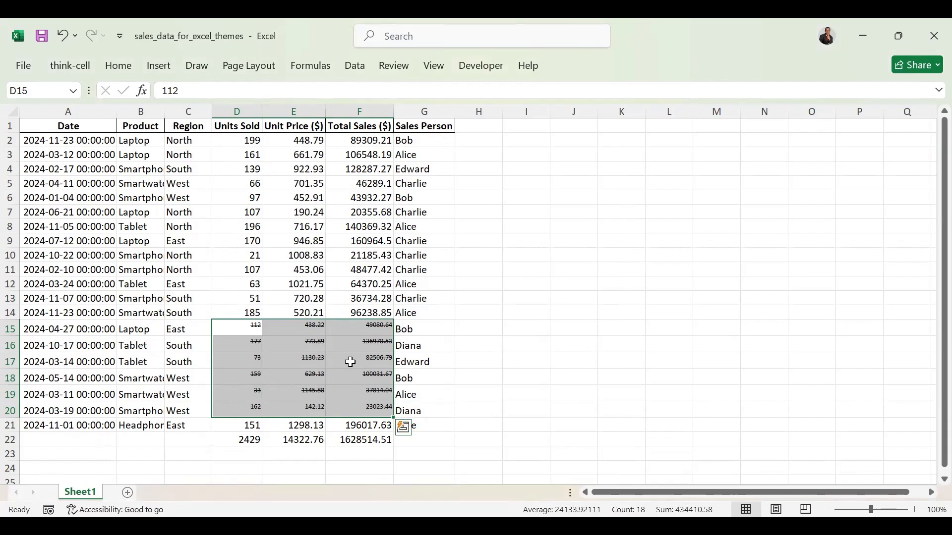
right_click(350, 362)
key("Escape")
key("ctrl+z")
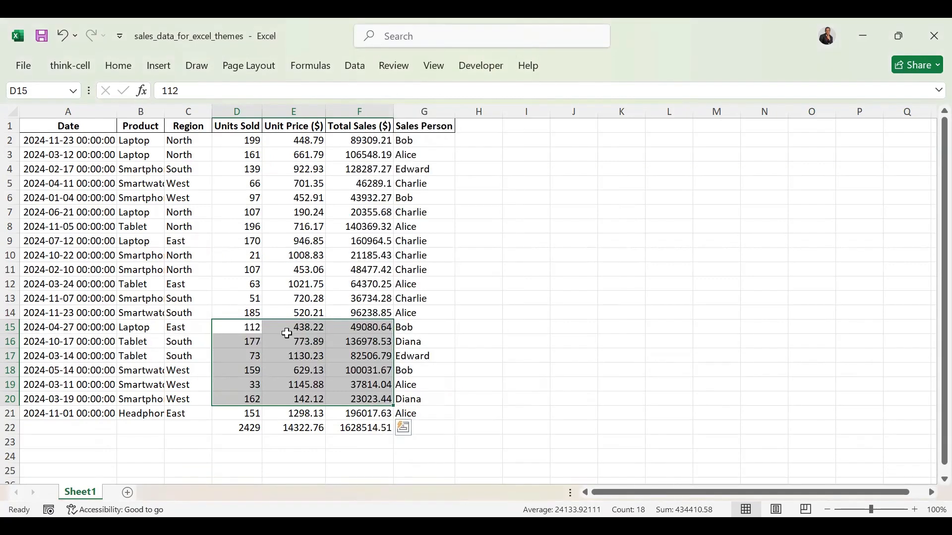